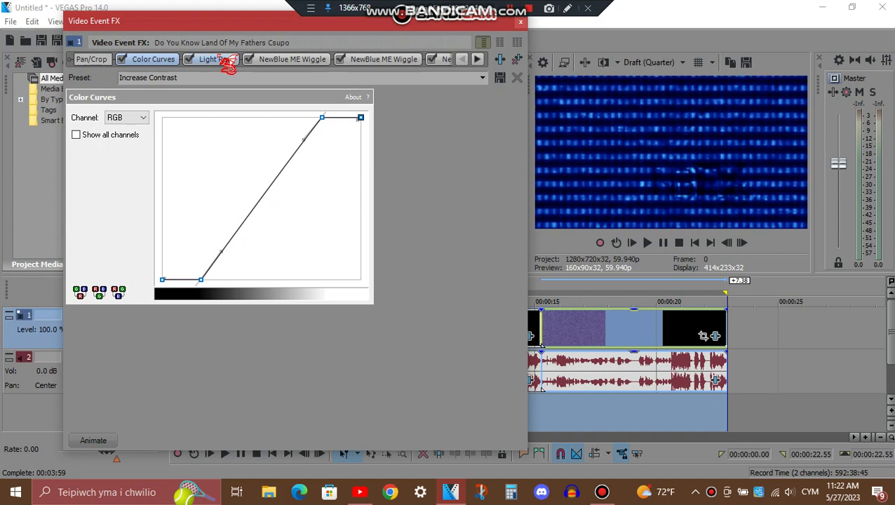
- Examine the Light Rays, NewBlue ME Wiggle and TV Simulator settings in the first clip's video effect chain
click(224, 60)
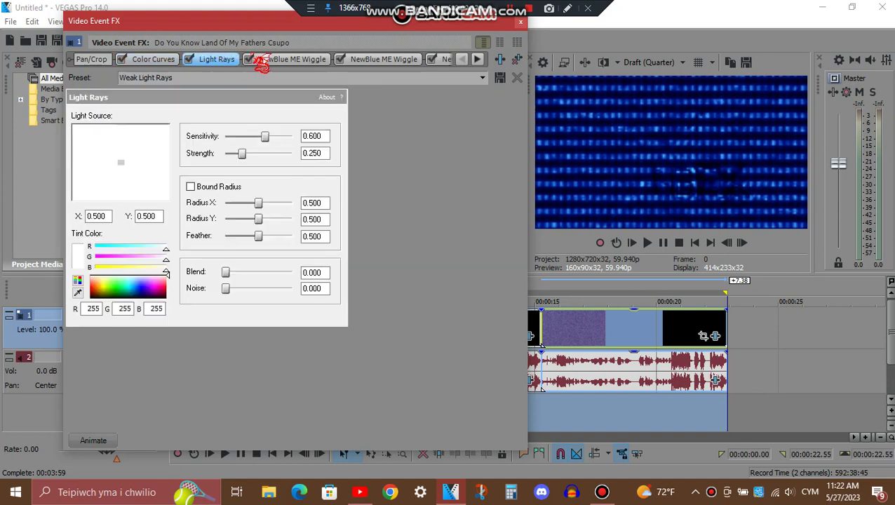
click(303, 63)
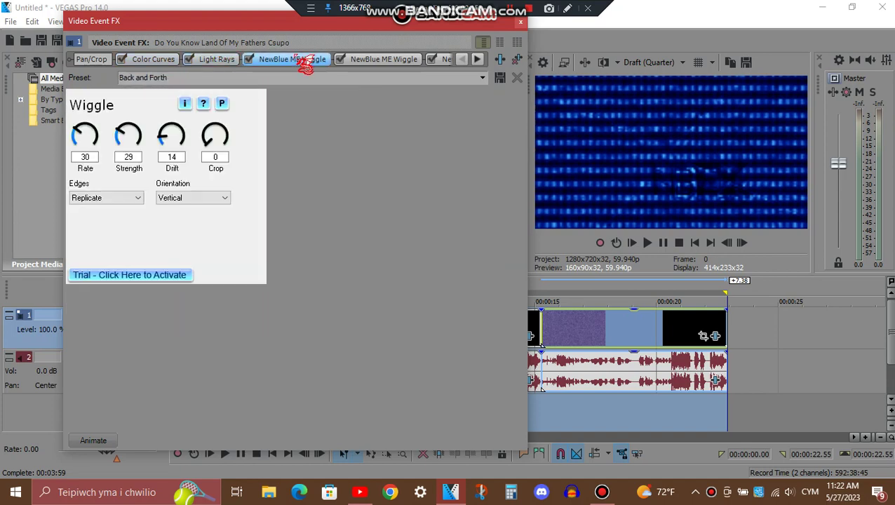
click(386, 69)
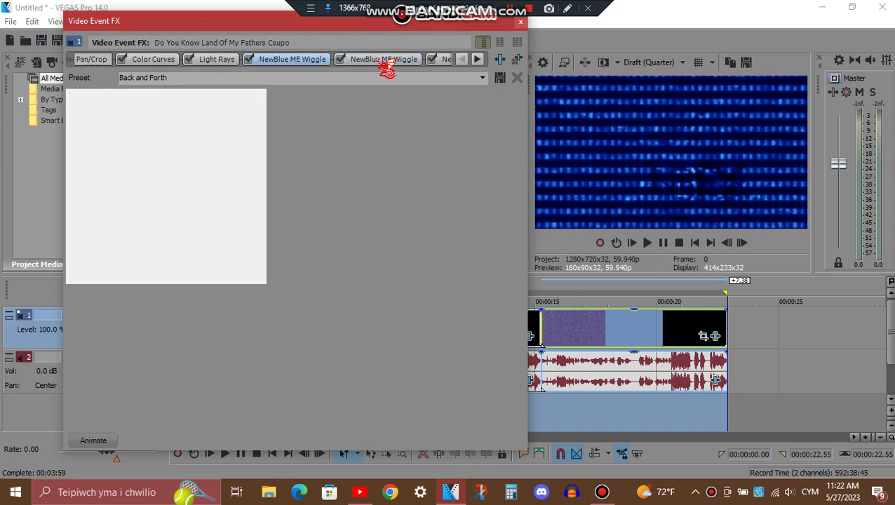
click(478, 60)
click(477, 61)
click(392, 62)
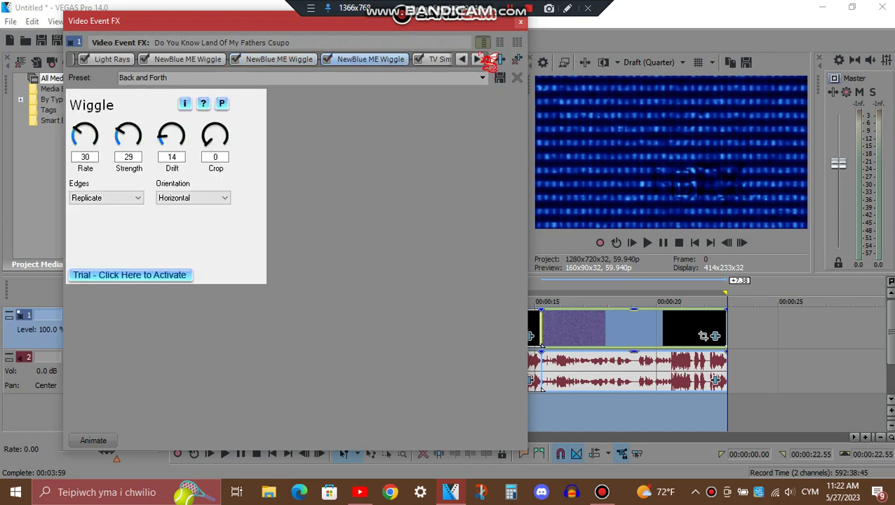
click(478, 60)
click(316, 63)
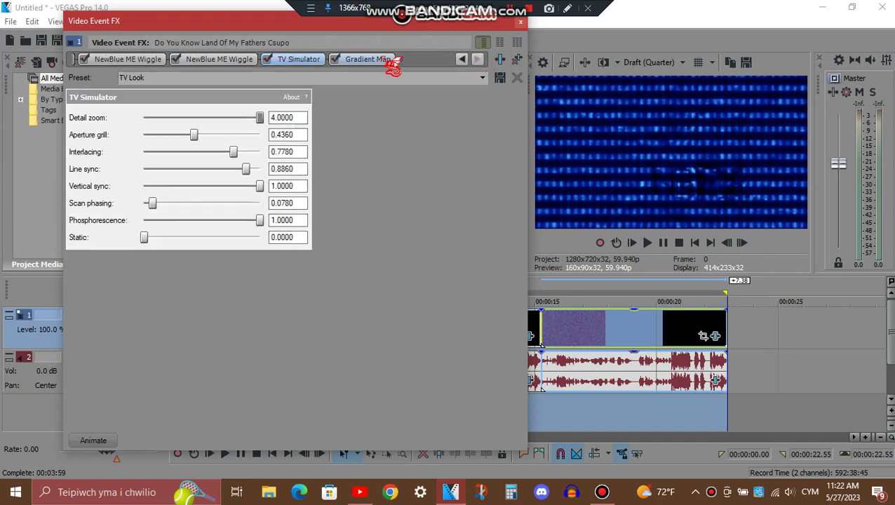
- Examine each colour point of the first clip's Gradient Map effect in turn, and close its video effects window
click(392, 63)
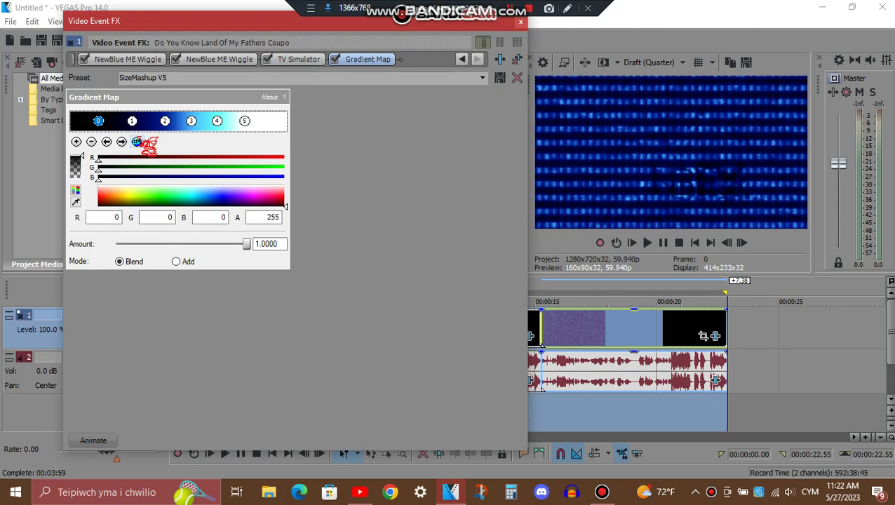
click(121, 142)
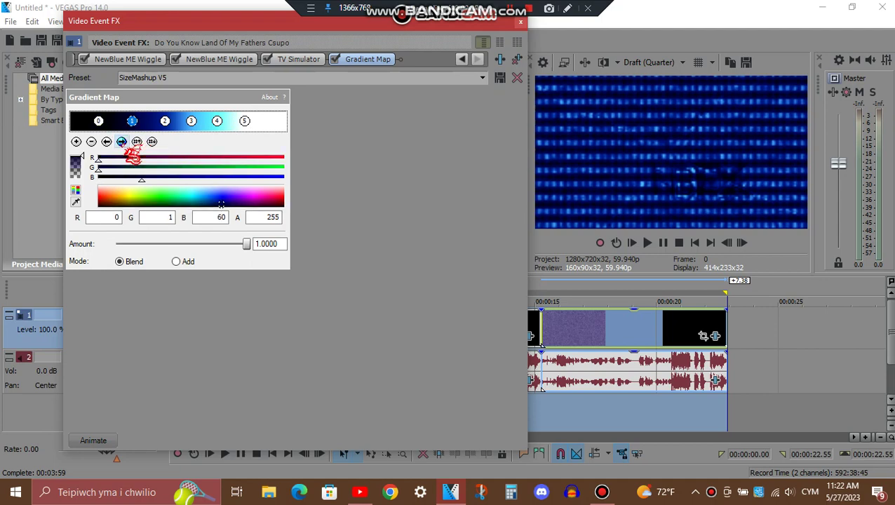
click(122, 141)
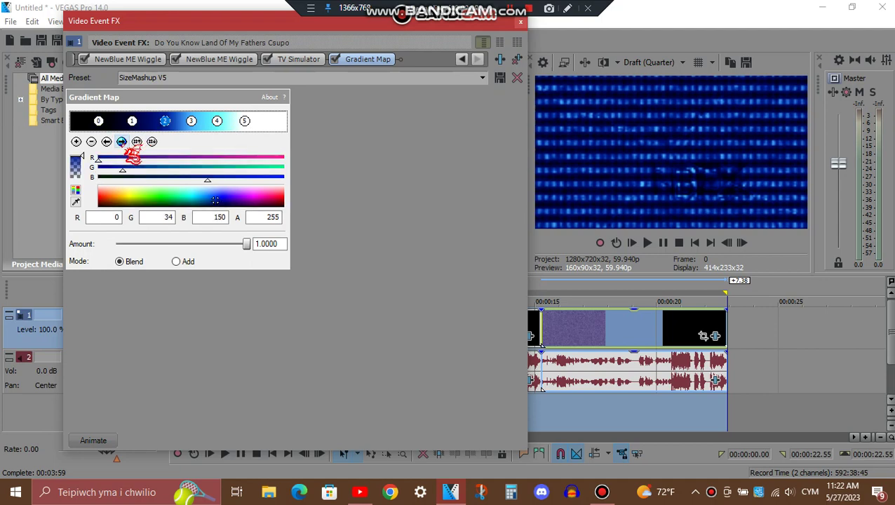
click(121, 142)
click(122, 142)
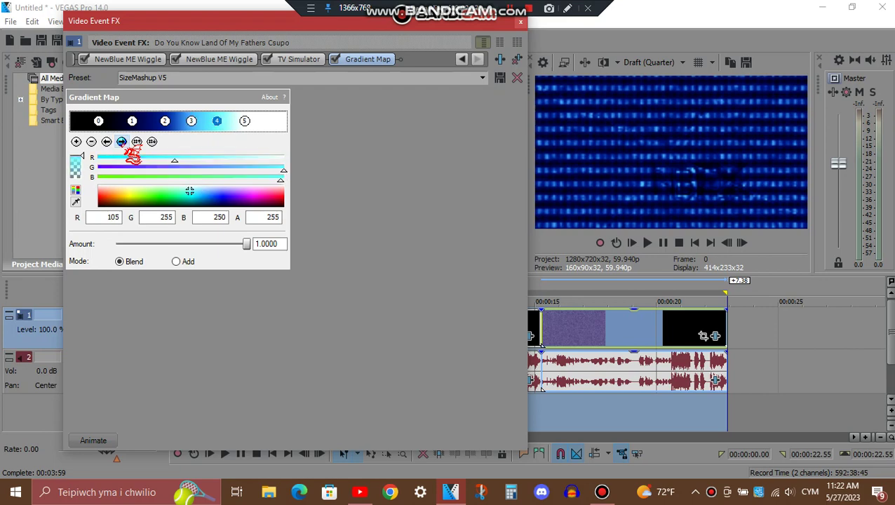
click(121, 141)
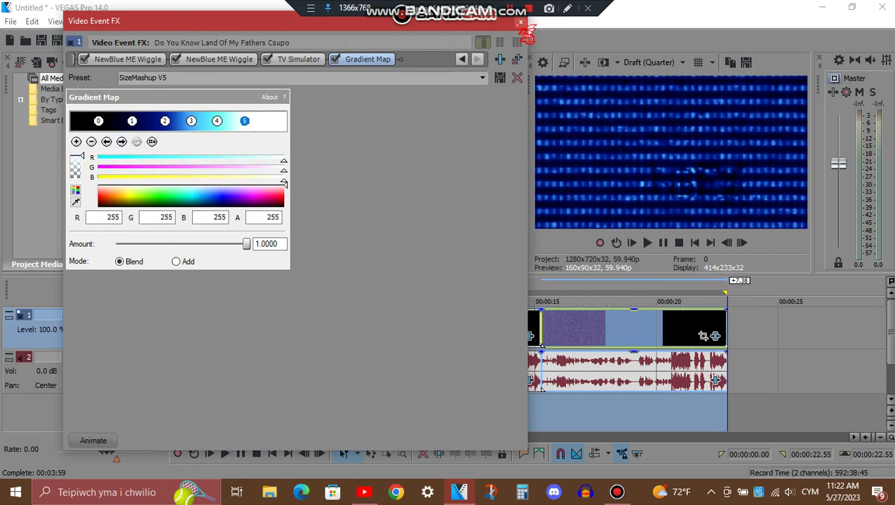
click(520, 22)
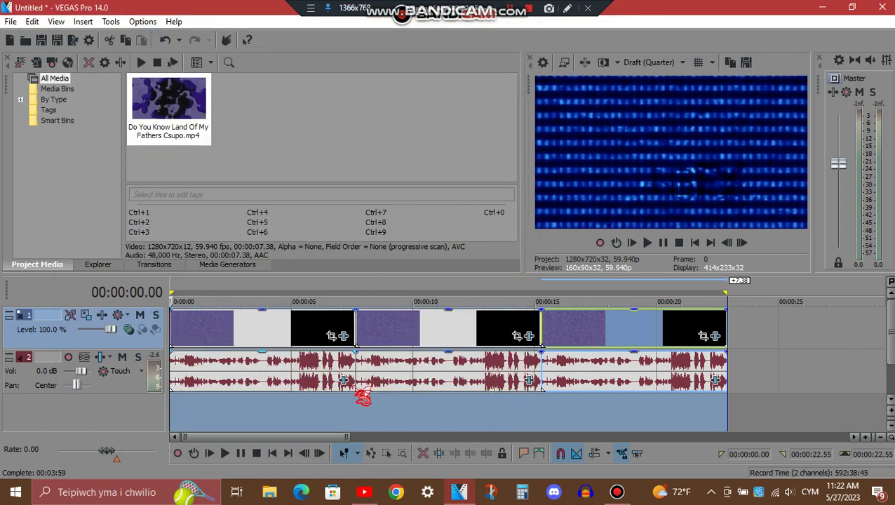
- Examine the first clip's audio effects: both Orange Vocoders, ExpressFX Chorus, tb_grumblebum and IO/Volume
click(343, 380)
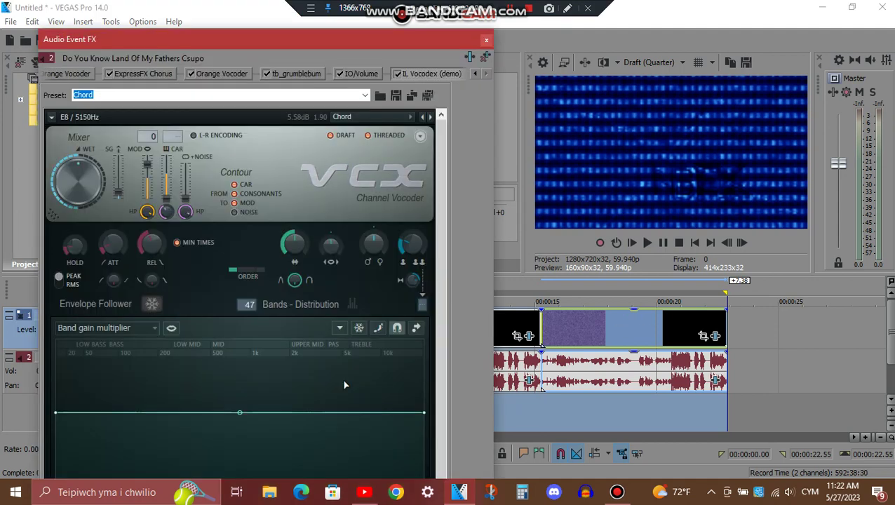
click(475, 73)
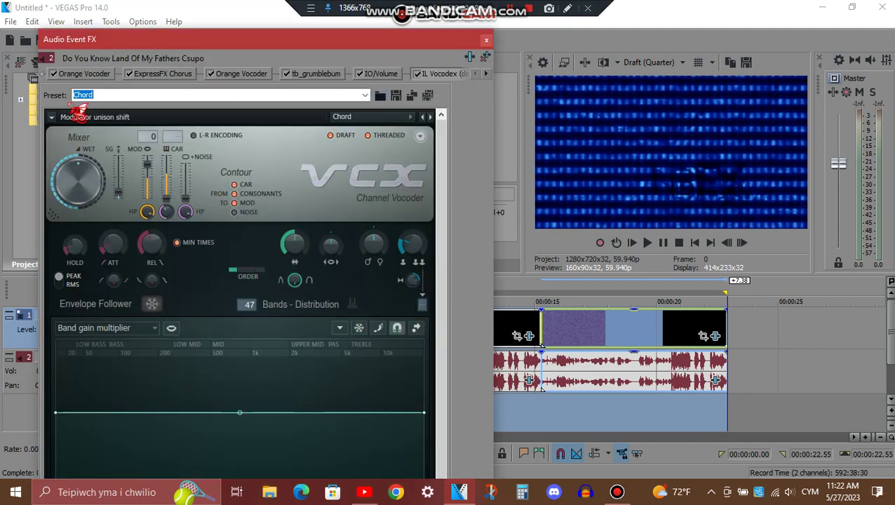
click(83, 75)
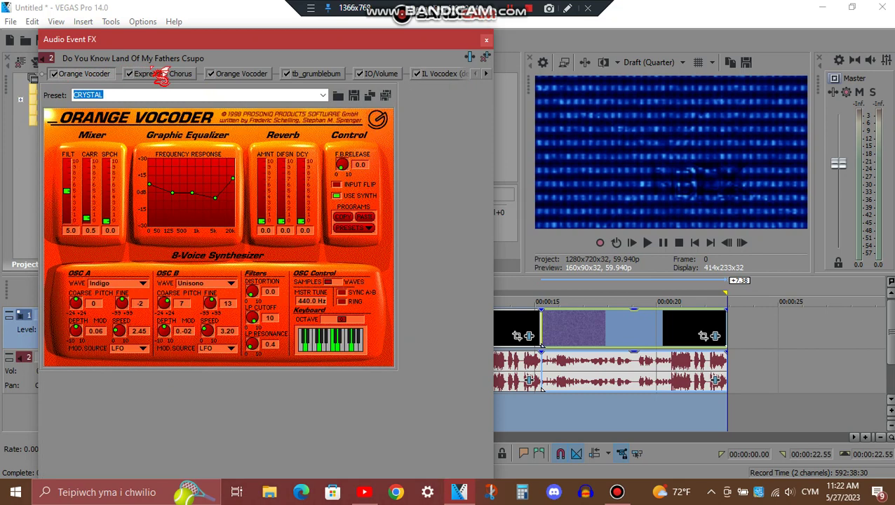
click(161, 75)
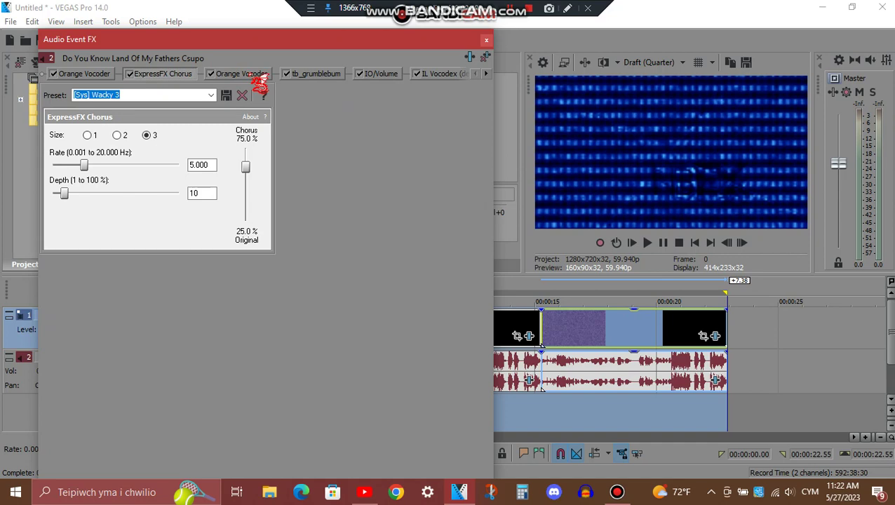
click(257, 75)
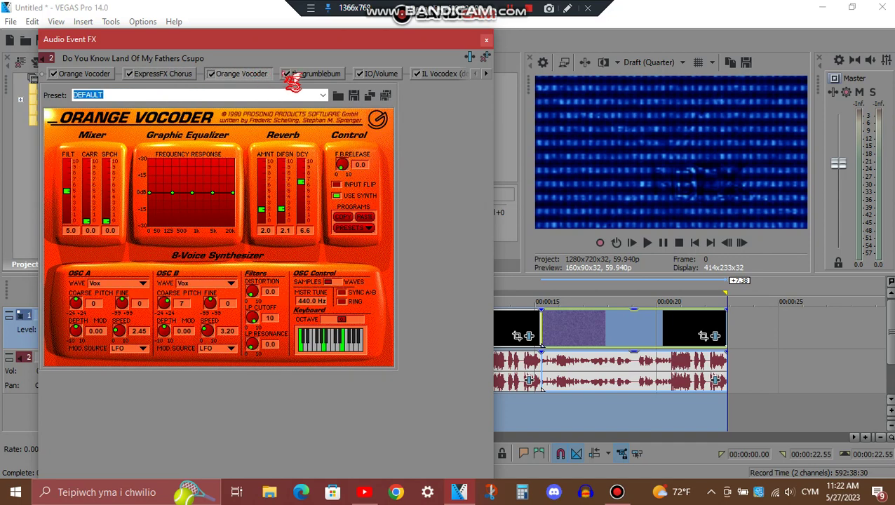
click(321, 76)
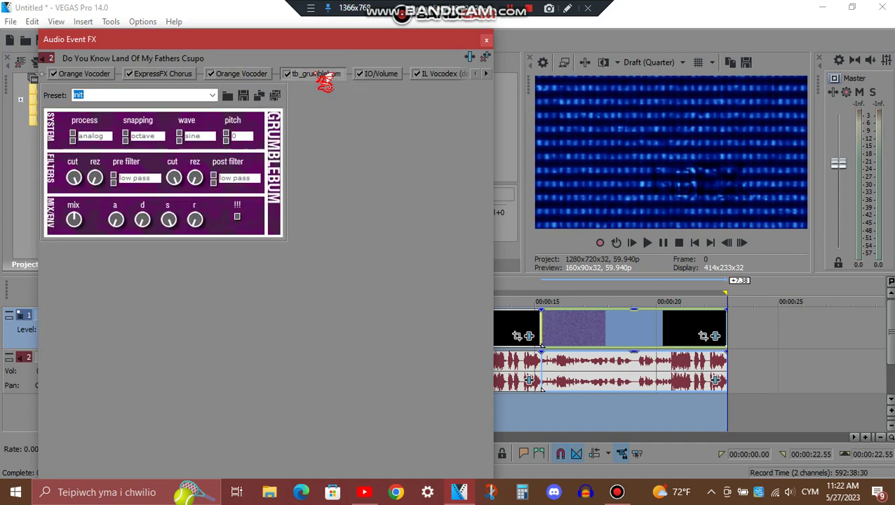
click(394, 76)
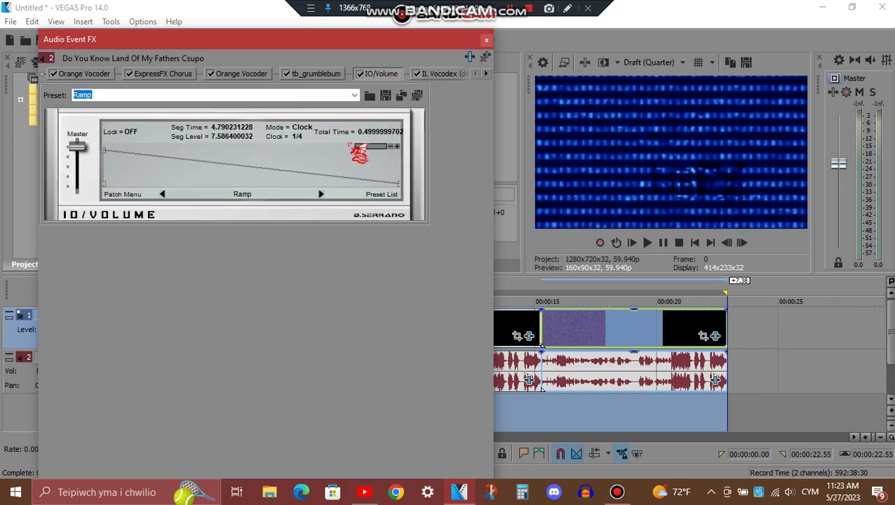
- Examine the first clip's IL Vocodex settings down to its keyboard notes, and close the audio effects window
click(463, 75)
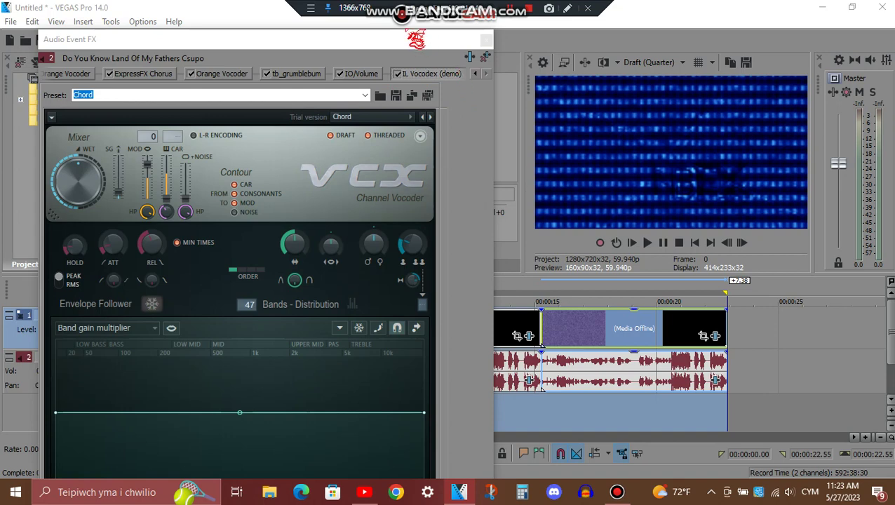
mouse_move(417, 38)
mouse_down()
mouse_move(403, 217)
mouse_move(406, 47)
mouse_up()
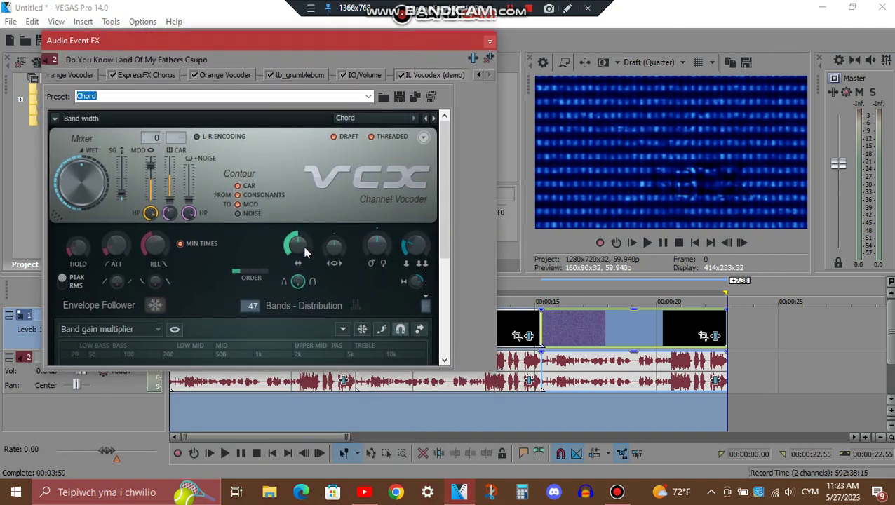
drag(444, 207, 436, 332)
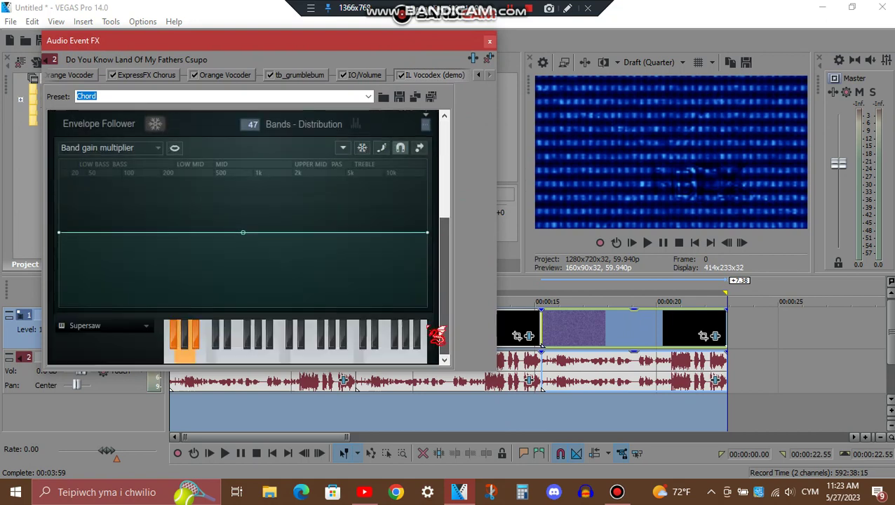
click(489, 40)
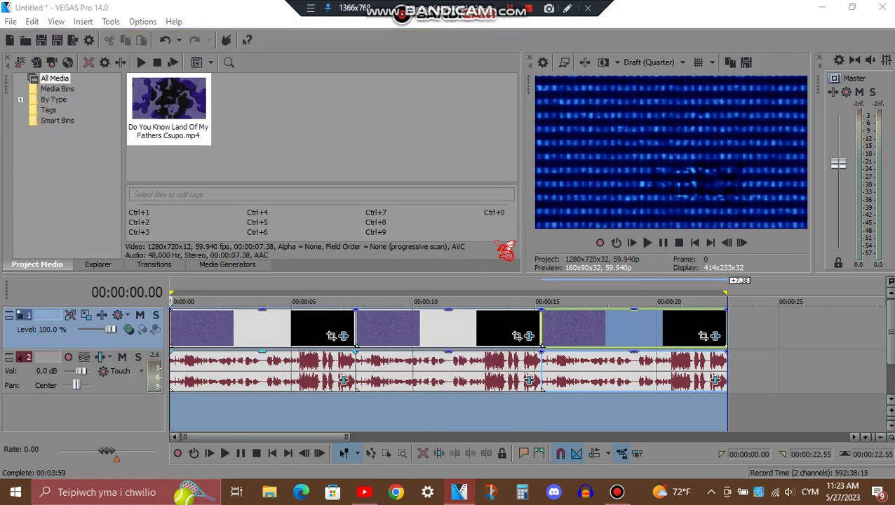
- Examine the second clip's Glow settings and each colour point of its Gradient Map video effect
click(428, 333)
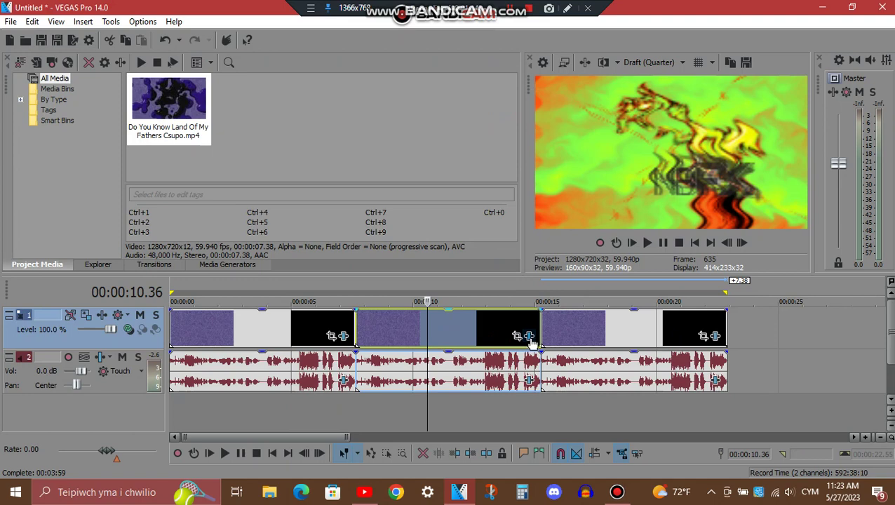
click(528, 337)
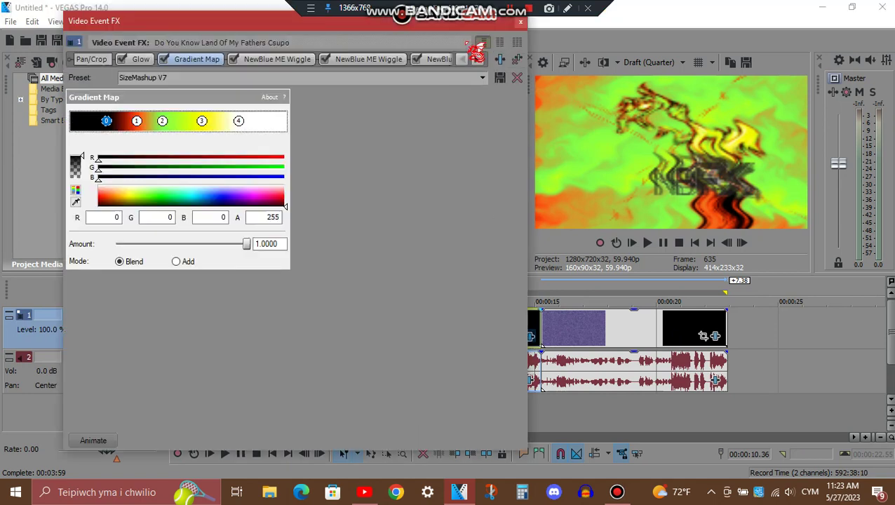
click(143, 61)
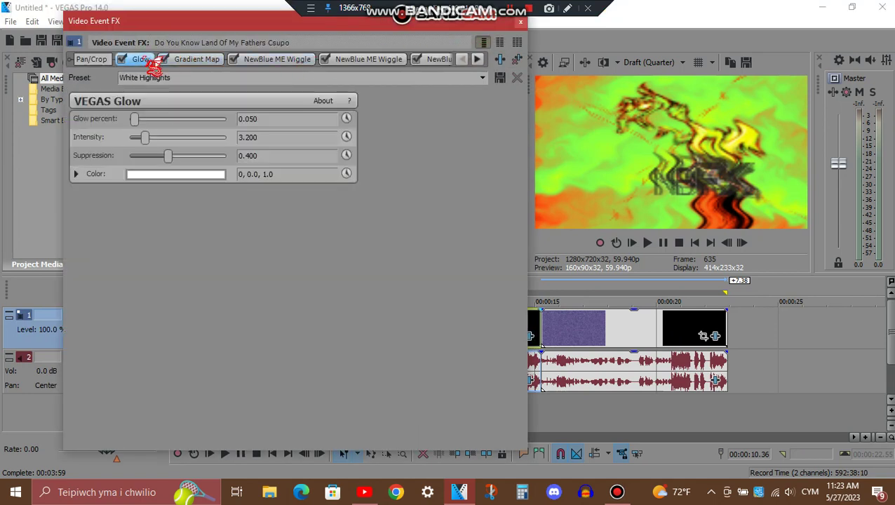
click(199, 62)
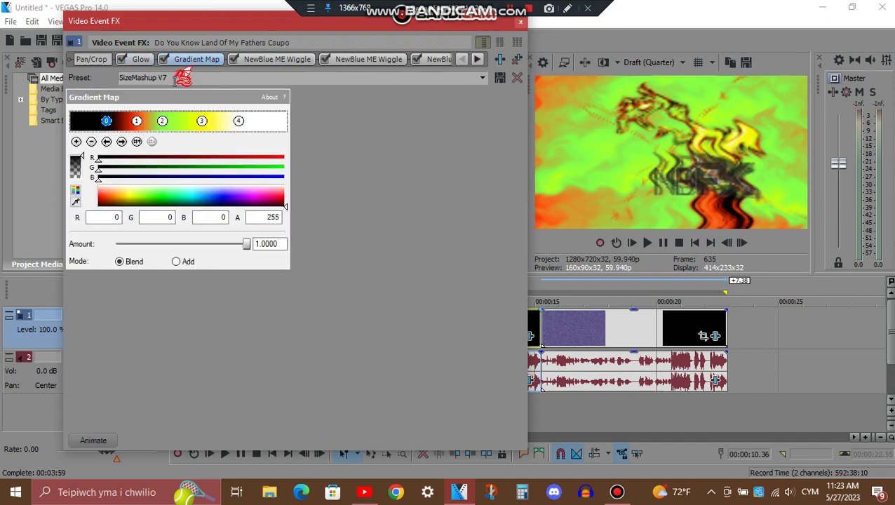
click(137, 142)
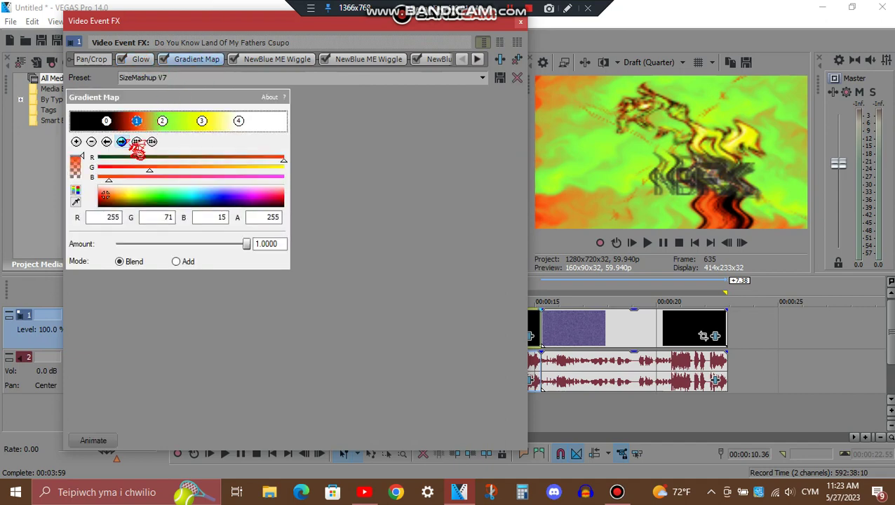
click(137, 142)
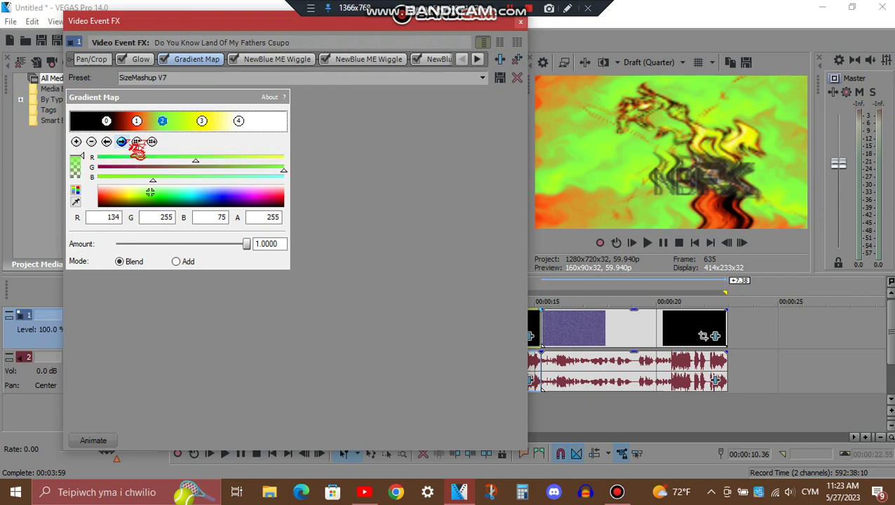
click(137, 142)
click(136, 143)
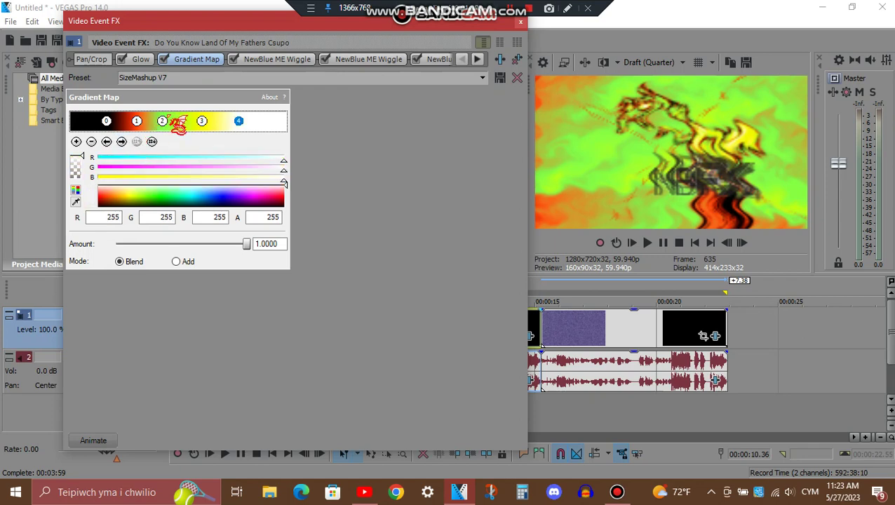
- Examine the settings of the NewBlue ME Wiggle effects on the second clip, and close its video effects window
click(280, 63)
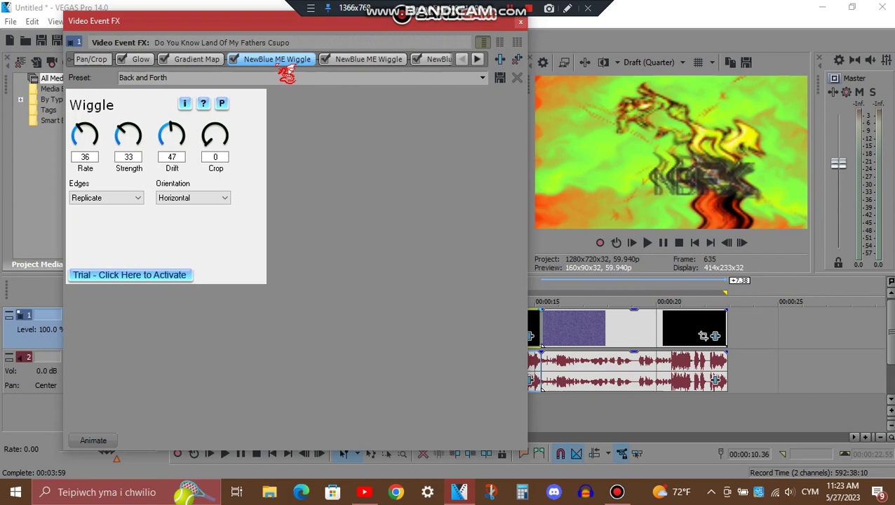
click(478, 59)
click(478, 59)
click(478, 59)
click(228, 62)
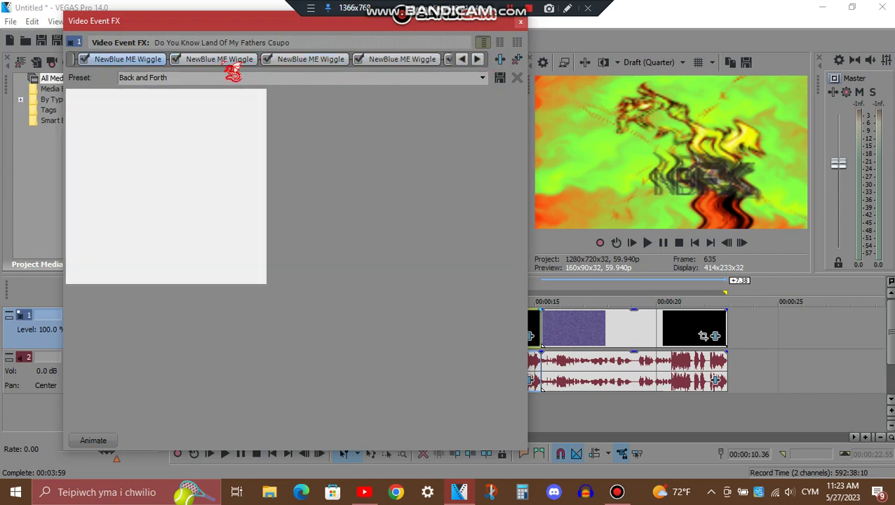
click(343, 62)
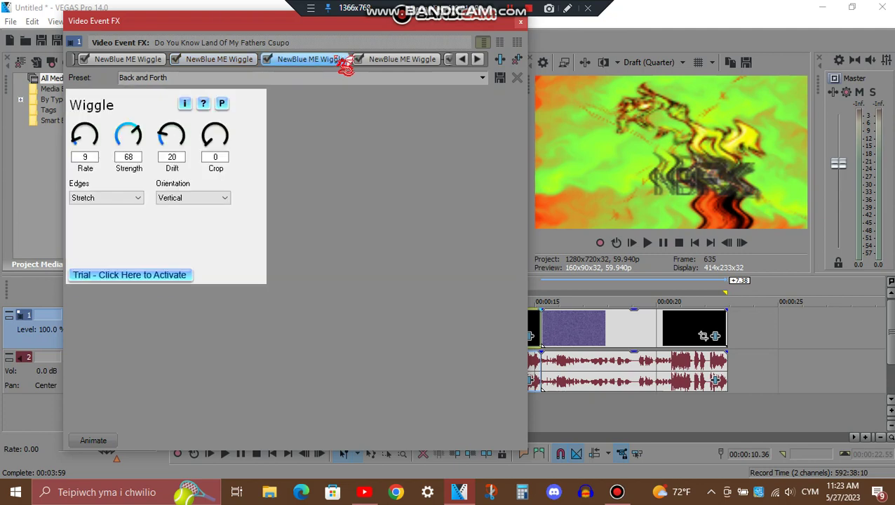
click(422, 67)
click(477, 60)
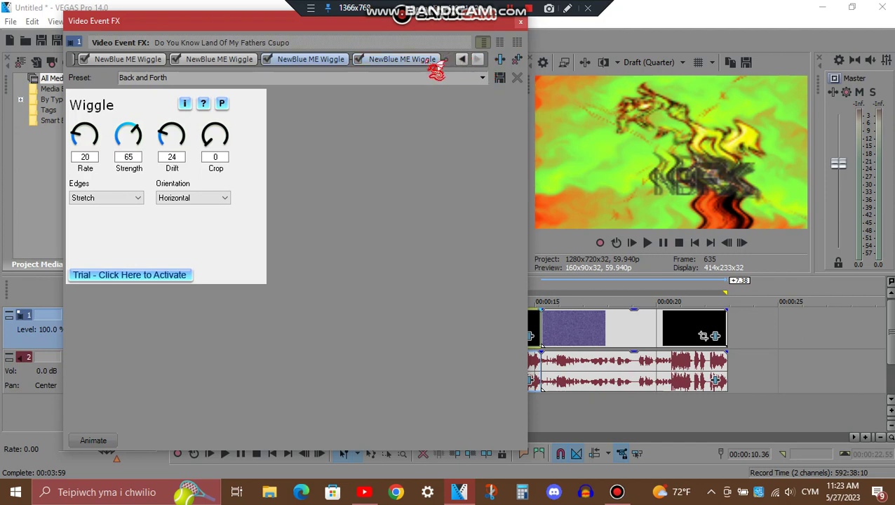
click(434, 62)
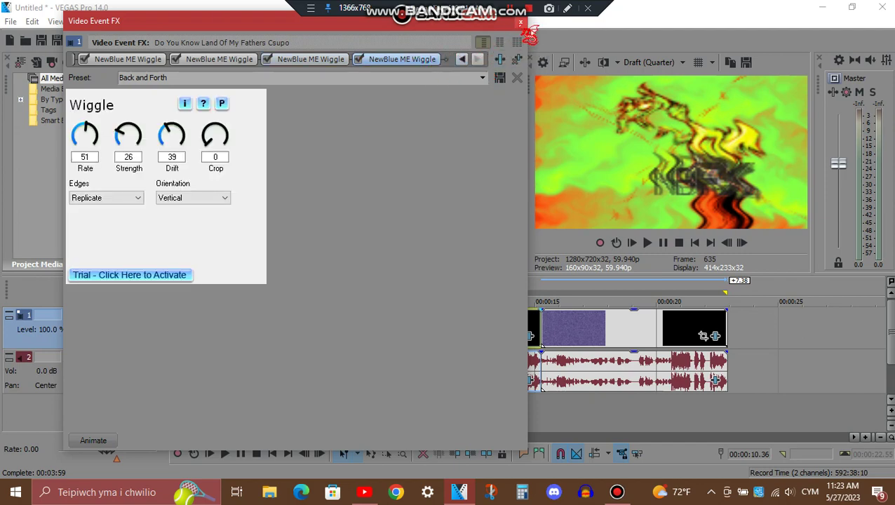
click(522, 24)
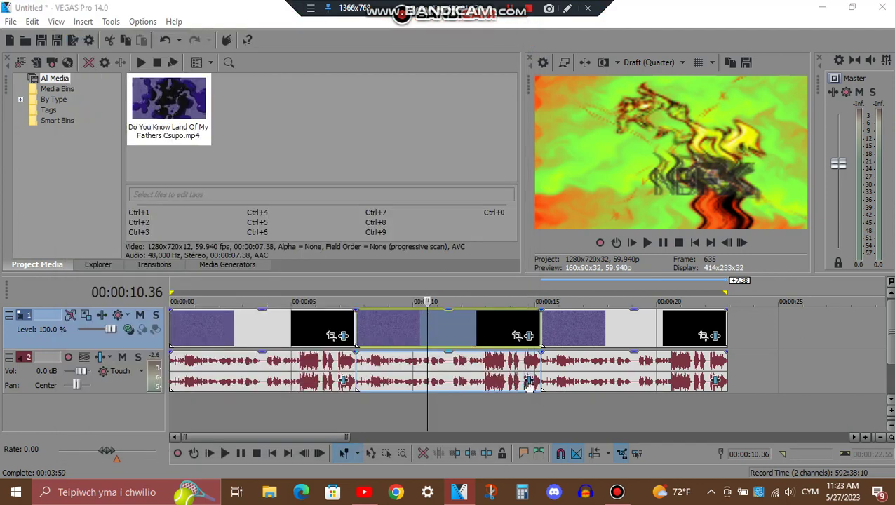
- Examine the second clip's Orange Vocoder, ExpressFX Chorus and tb_grumblebum audio effect settings
click(529, 381)
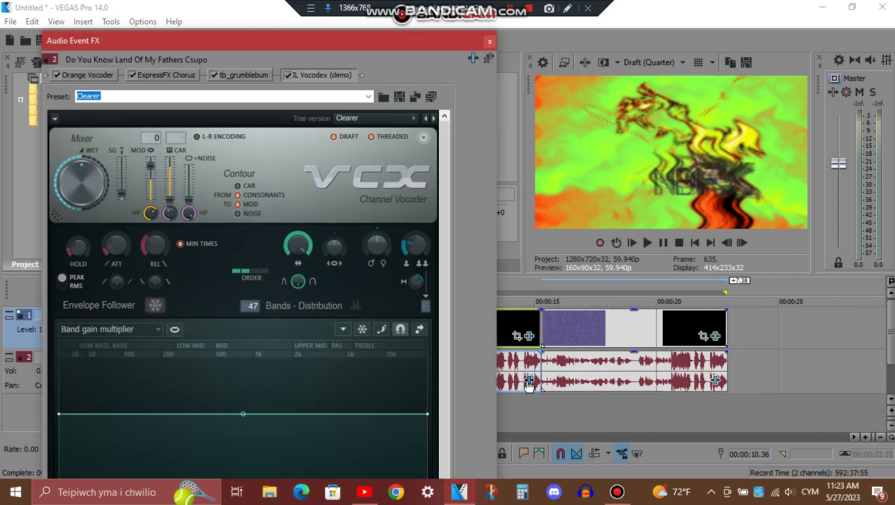
click(94, 75)
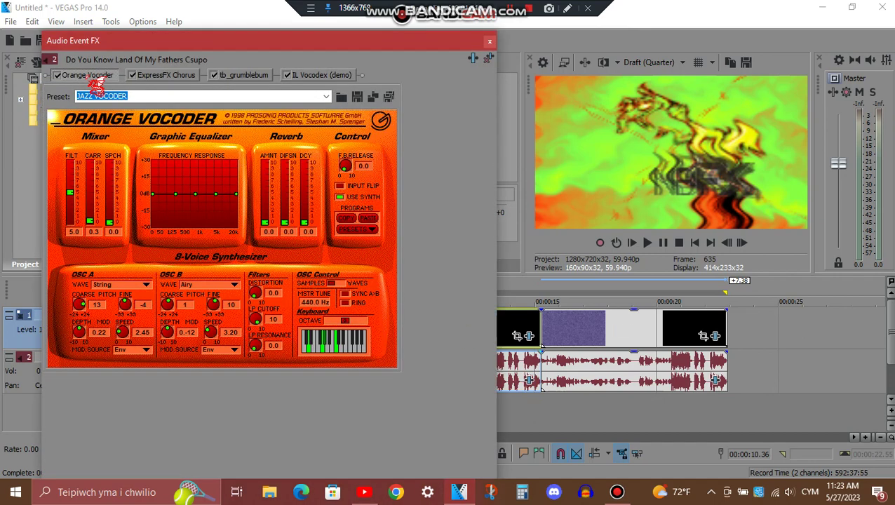
click(179, 77)
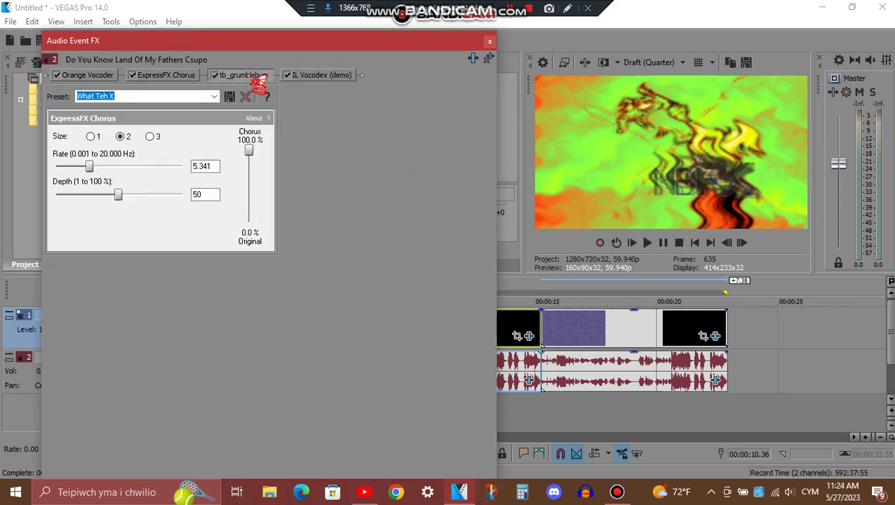
click(257, 76)
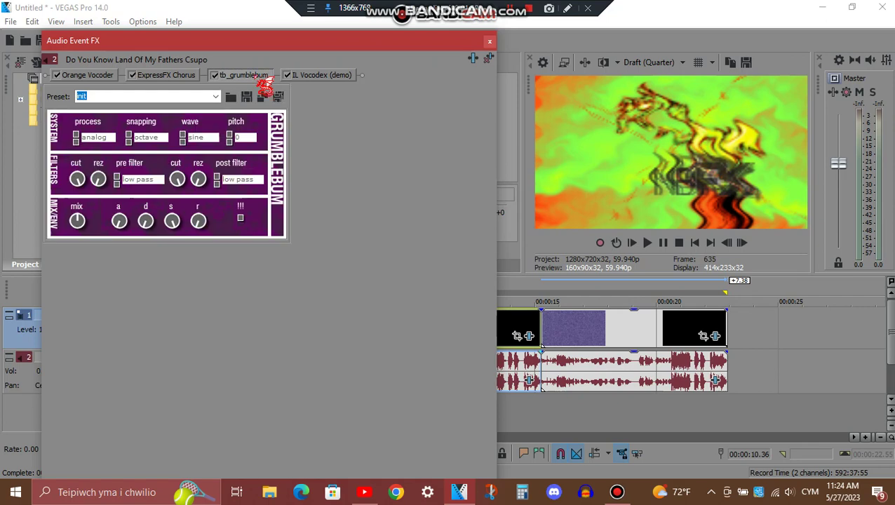
- Examine the second clip's IL Vocodex settings down to its keyboard notes, and close the audio effects window
click(324, 75)
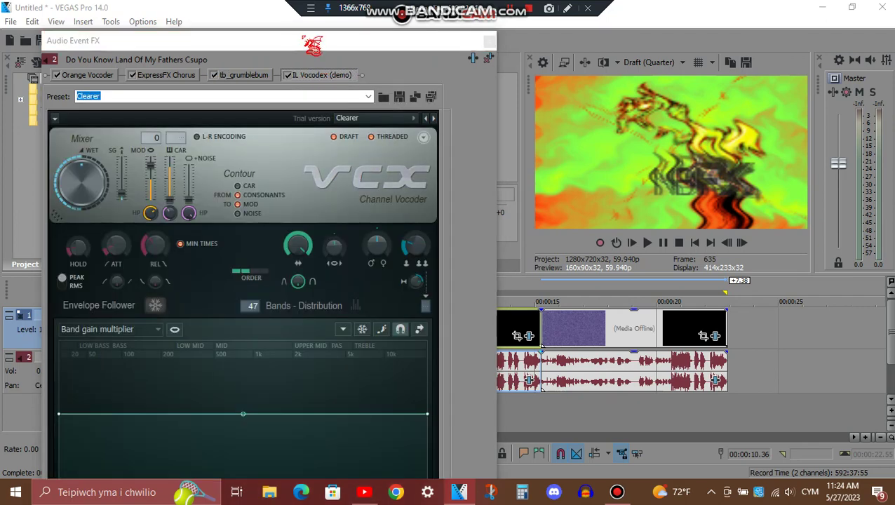
drag(295, 39, 296, 81)
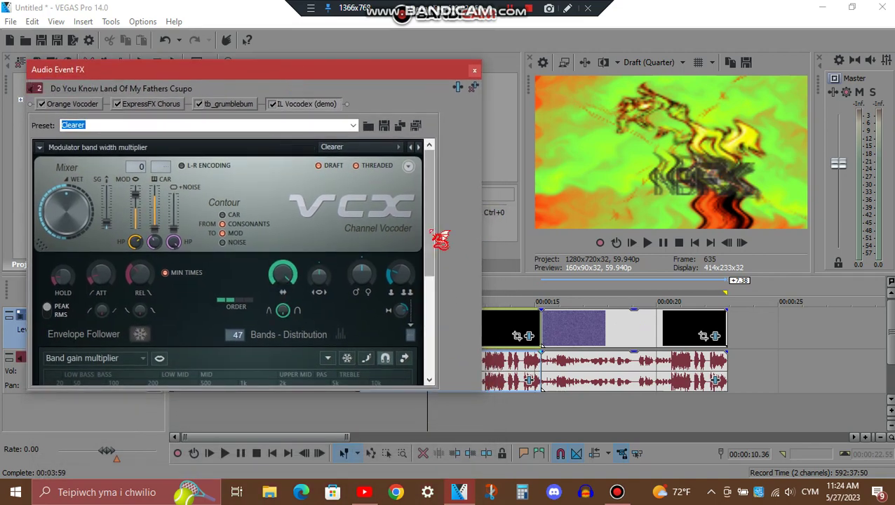
drag(432, 242, 434, 370)
click(474, 69)
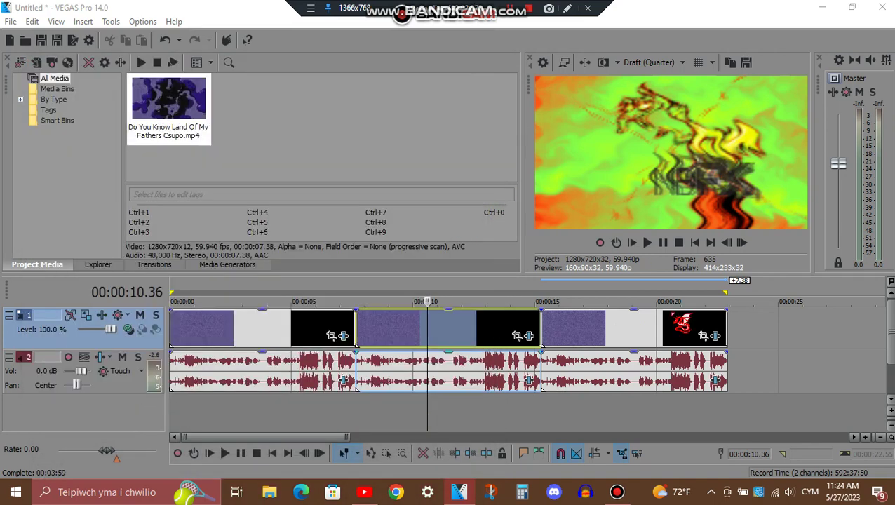
- Examine the third clip's Light Rays, Color Curves, TV Simulator and Wave video effect settings
click(618, 340)
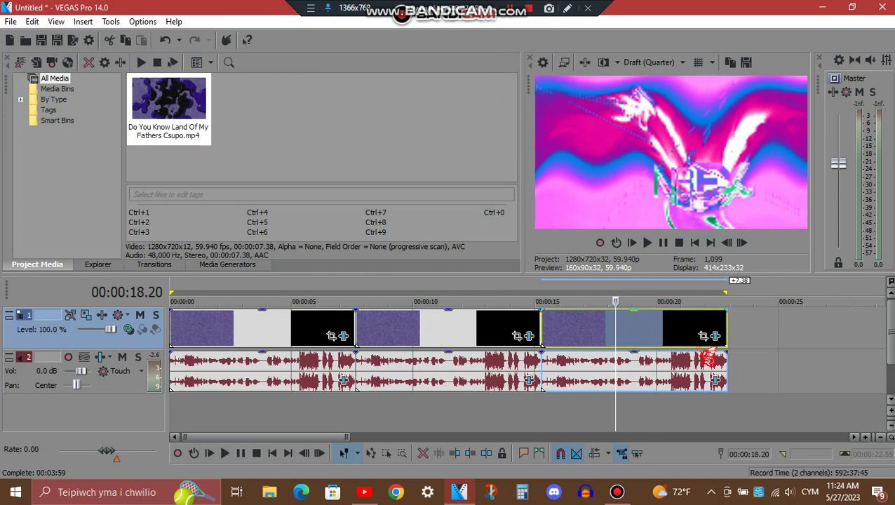
click(715, 337)
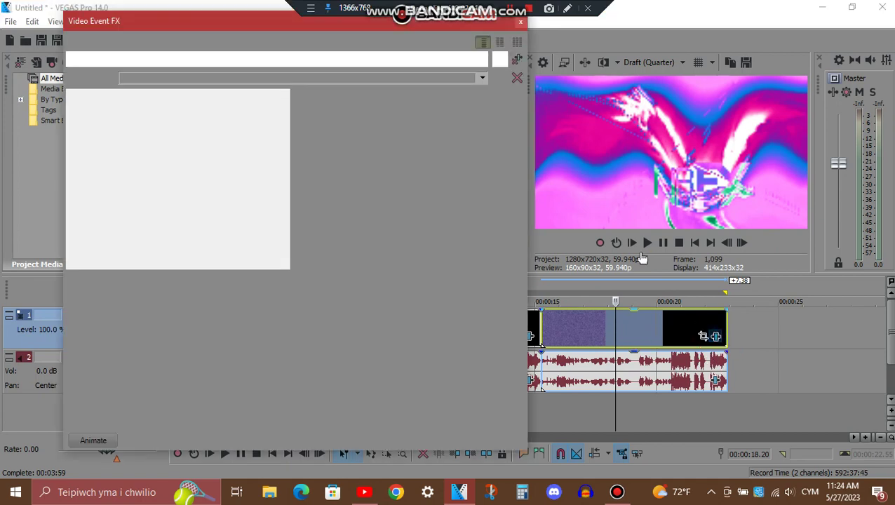
click(463, 60)
click(464, 60)
click(463, 60)
click(166, 63)
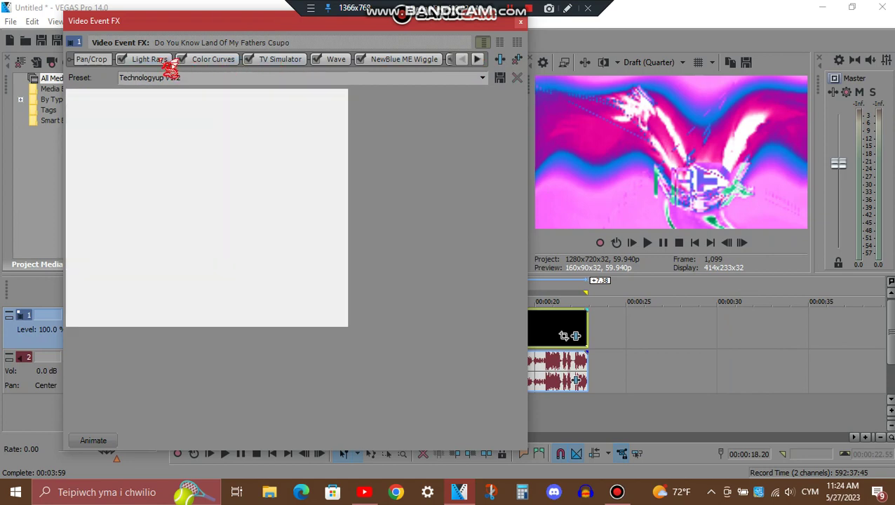
click(215, 65)
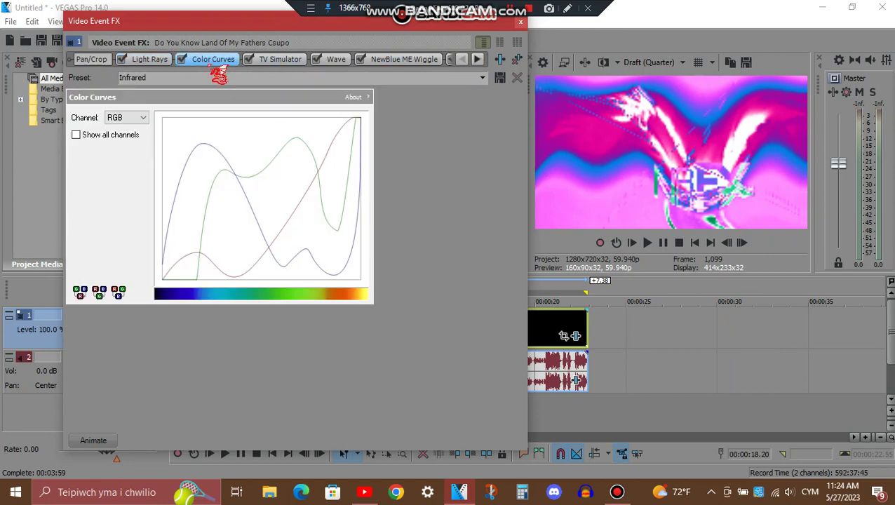
click(282, 63)
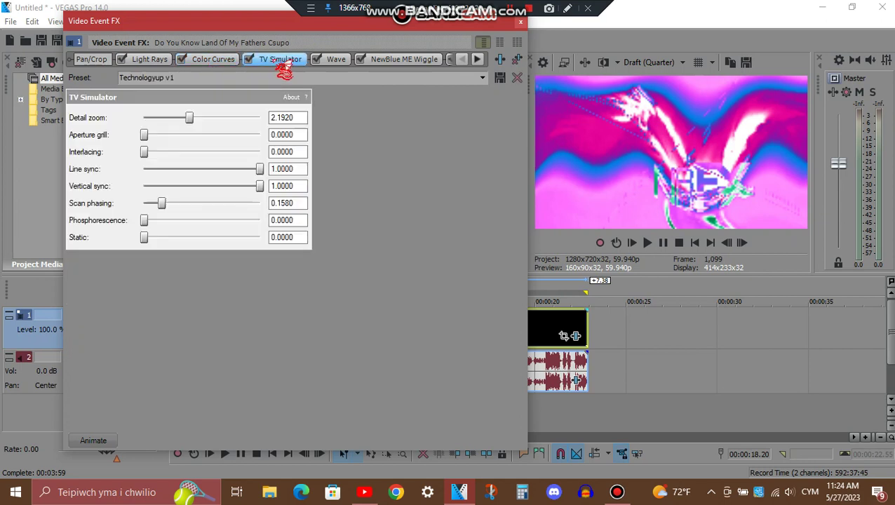
click(337, 62)
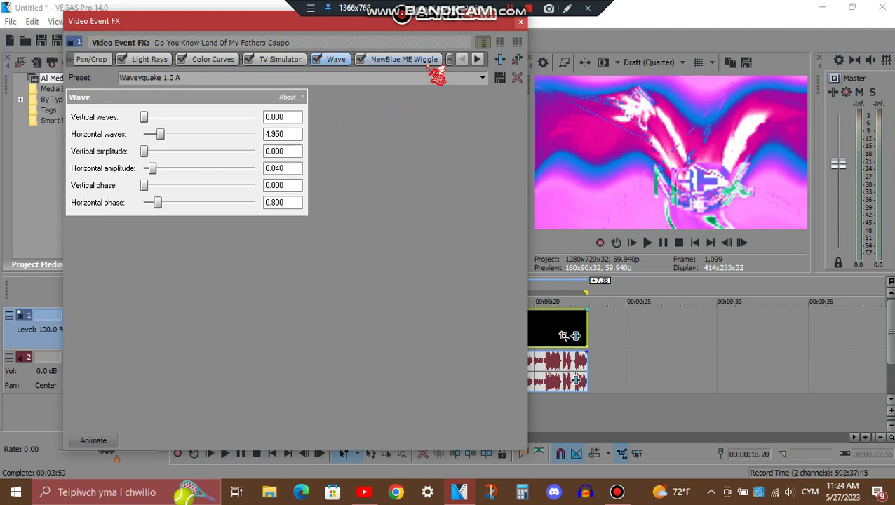
- Examine the settings of the three NewBlue ME Wiggle effects on the third clip
click(429, 62)
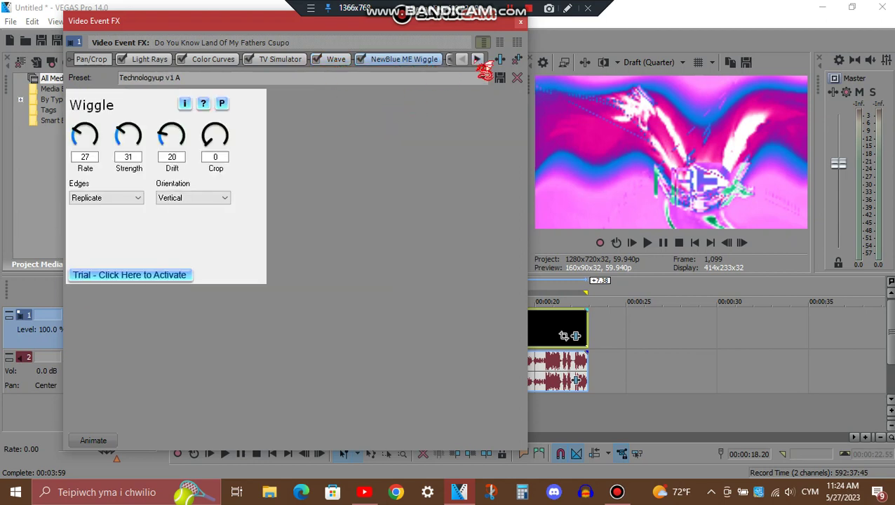
click(477, 59)
click(477, 59)
click(477, 59)
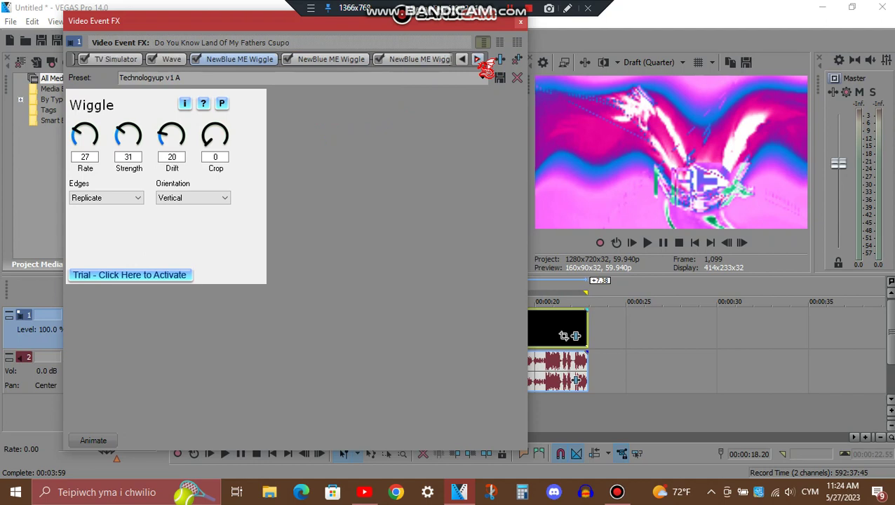
click(477, 59)
click(294, 59)
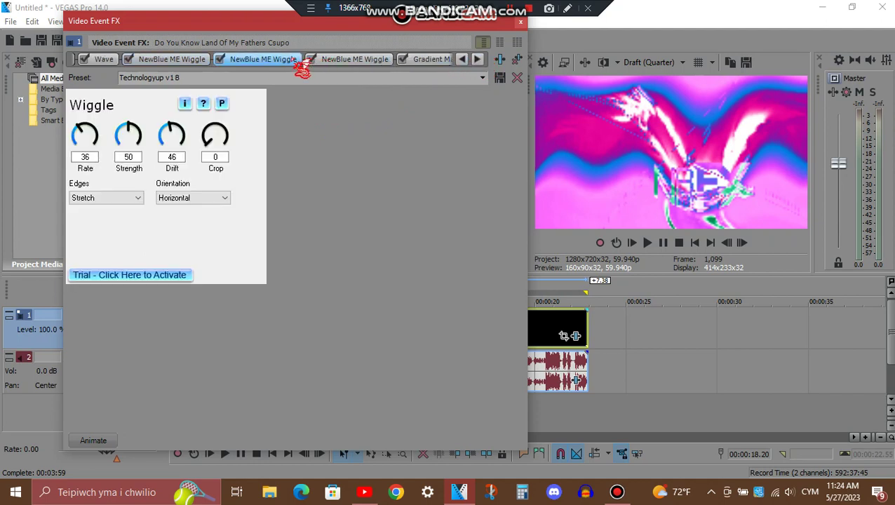
click(365, 61)
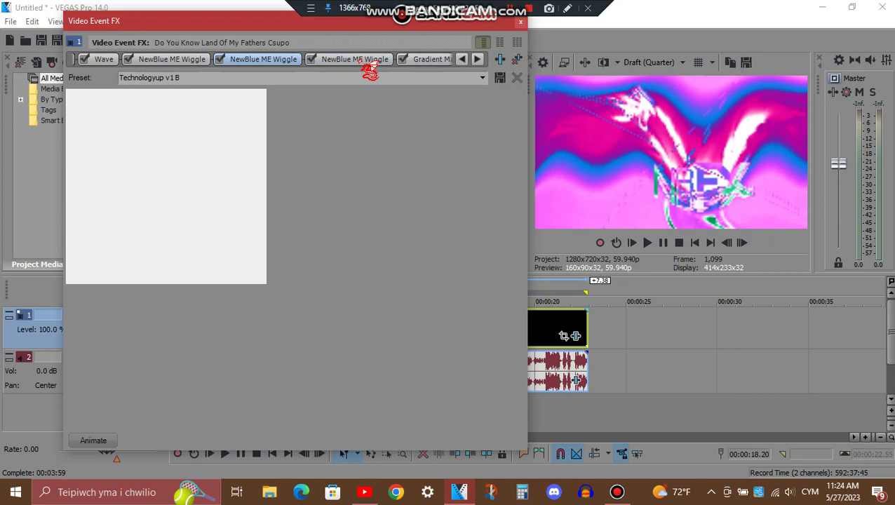
- Examine each colour point of the third clip's Gradient Map effect, and close the video effects window
click(424, 62)
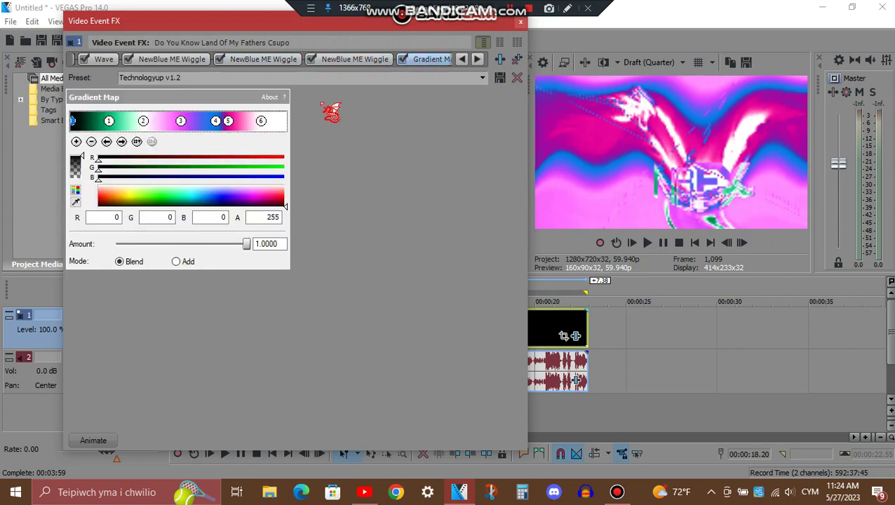
click(136, 142)
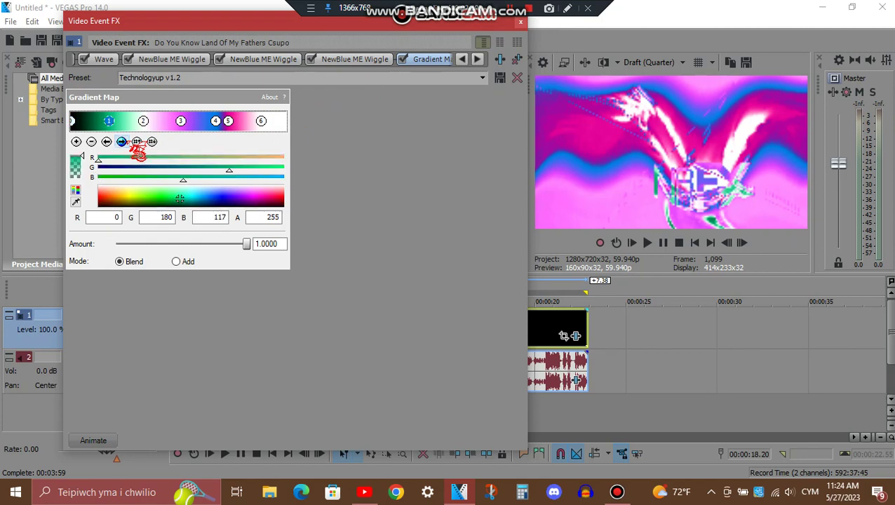
click(137, 142)
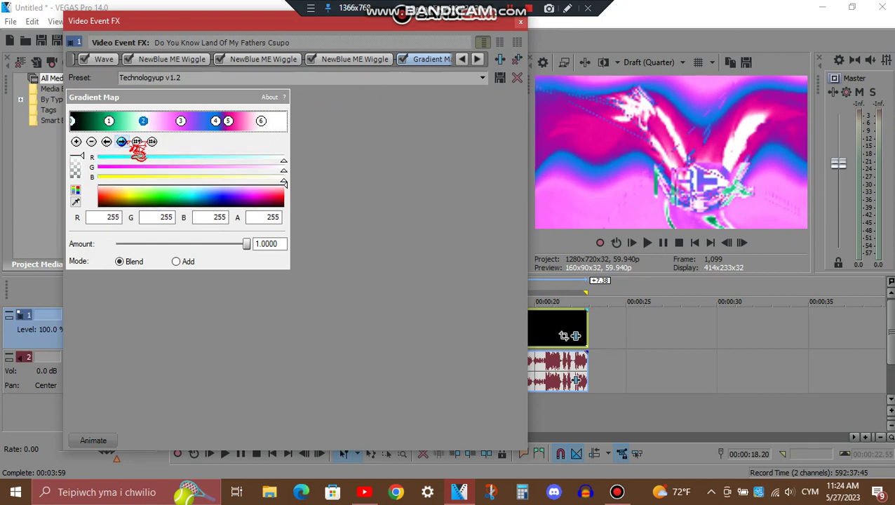
click(136, 142)
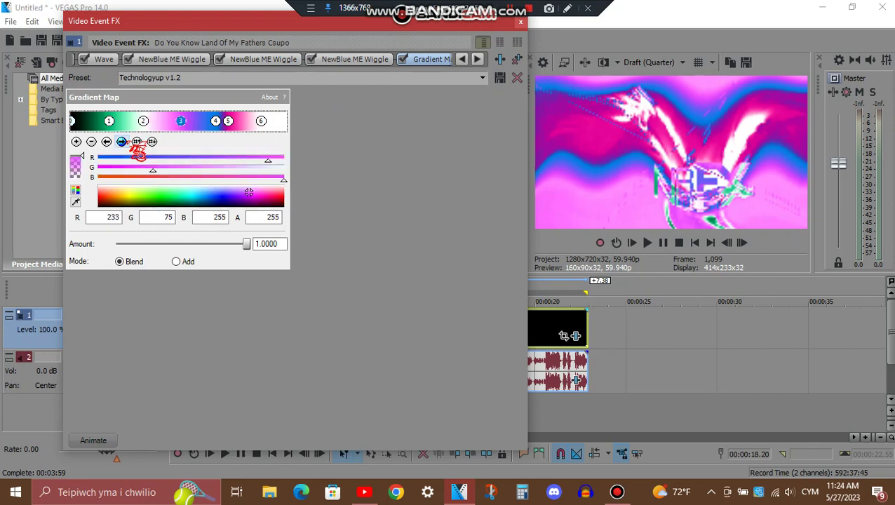
click(137, 142)
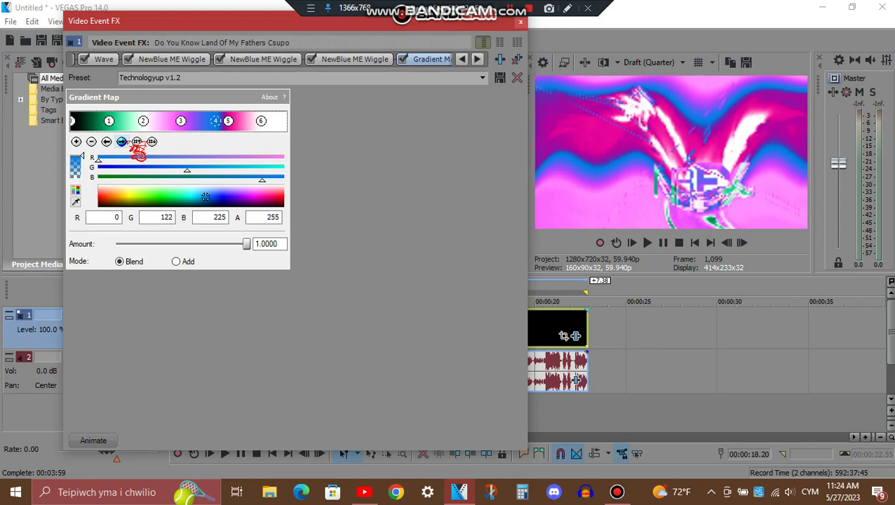
click(137, 142)
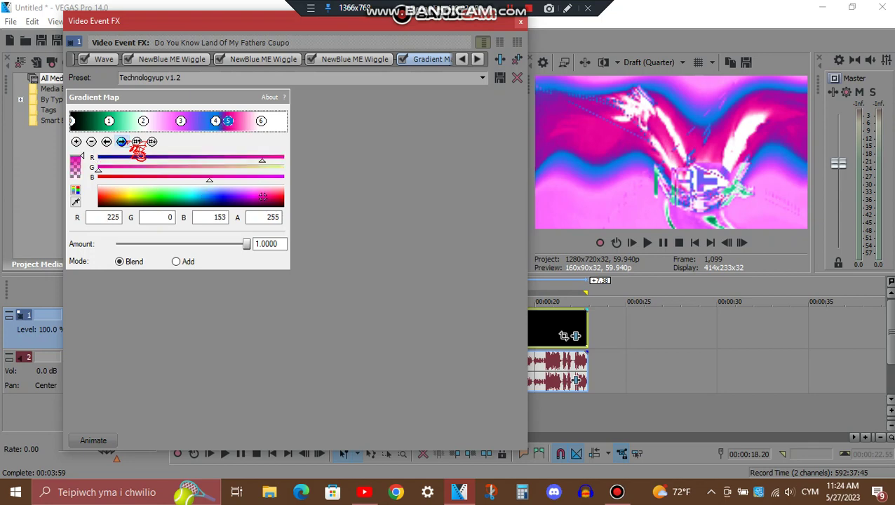
click(137, 143)
click(521, 22)
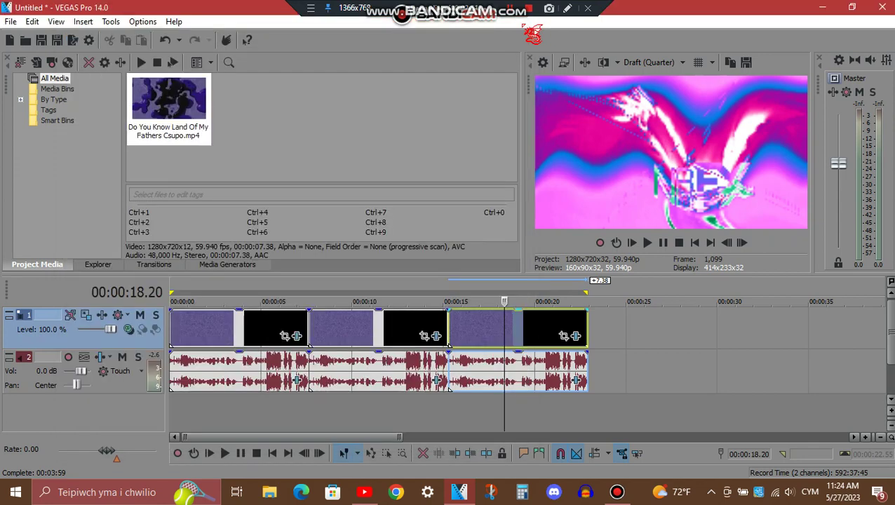
- Examine the third clip's ExpressFX Chorus, ExpressFX Amplitude Modulation, Orange Vocoder and TAL BitCrusher audio effect settings
click(575, 381)
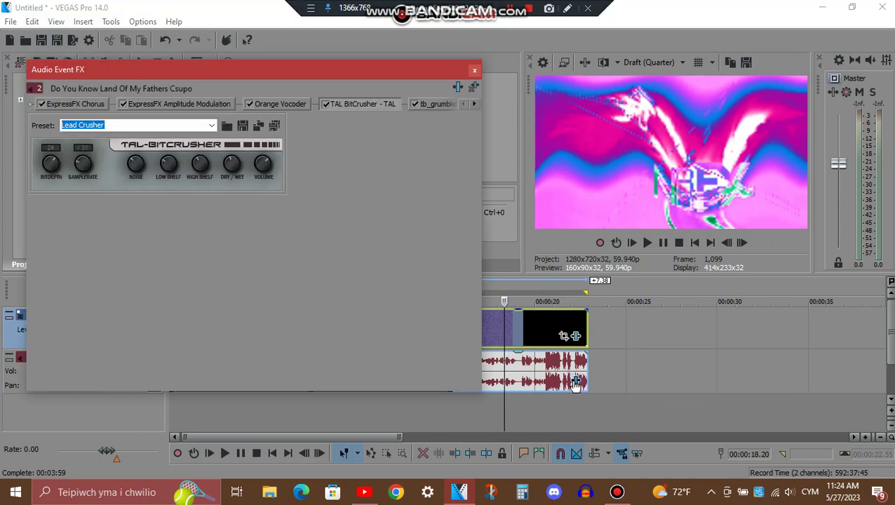
click(98, 107)
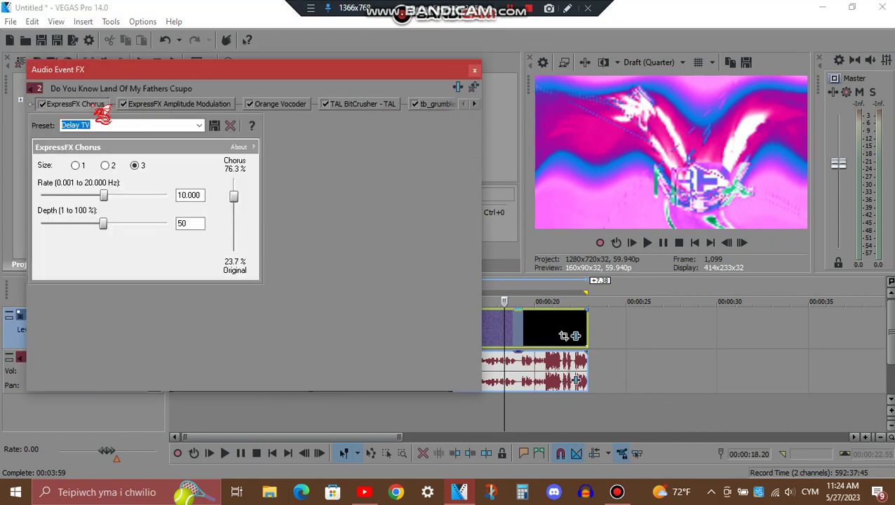
click(214, 107)
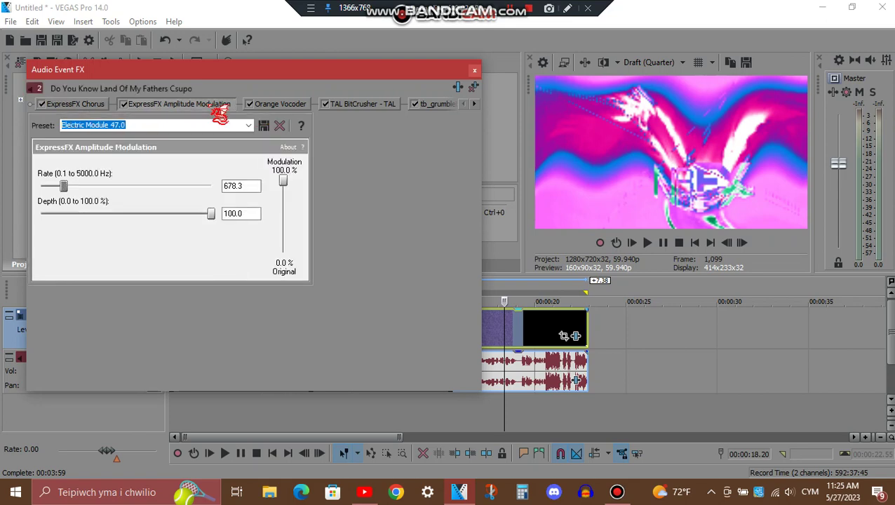
click(309, 106)
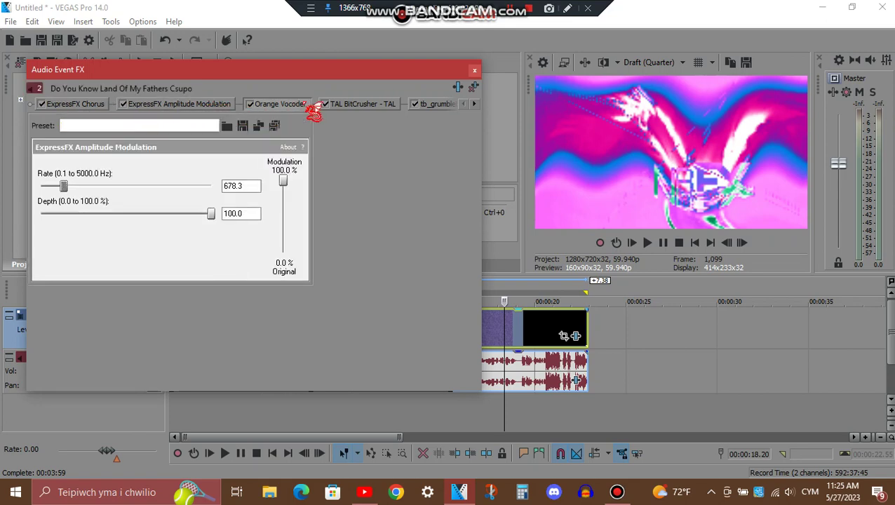
click(388, 105)
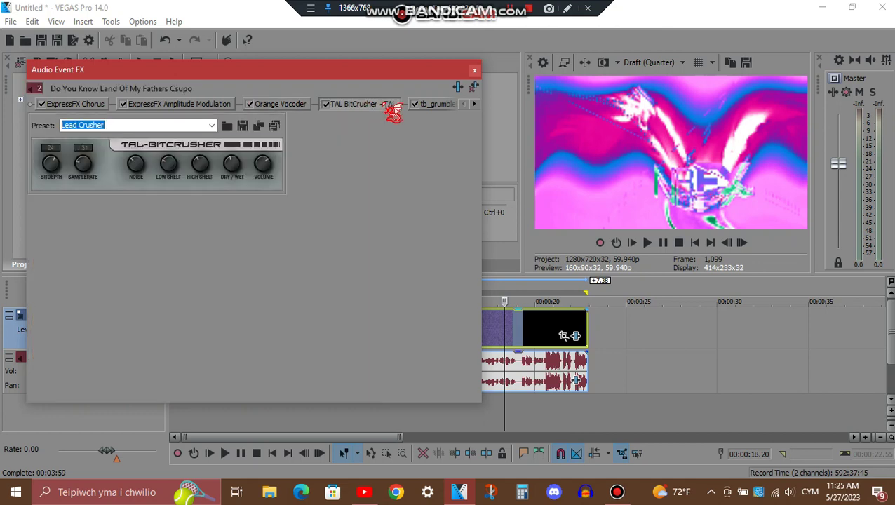
- Examine the tb_grumblebum and IO/Phaser settings in the third clip's audio effect chain
click(475, 105)
click(475, 105)
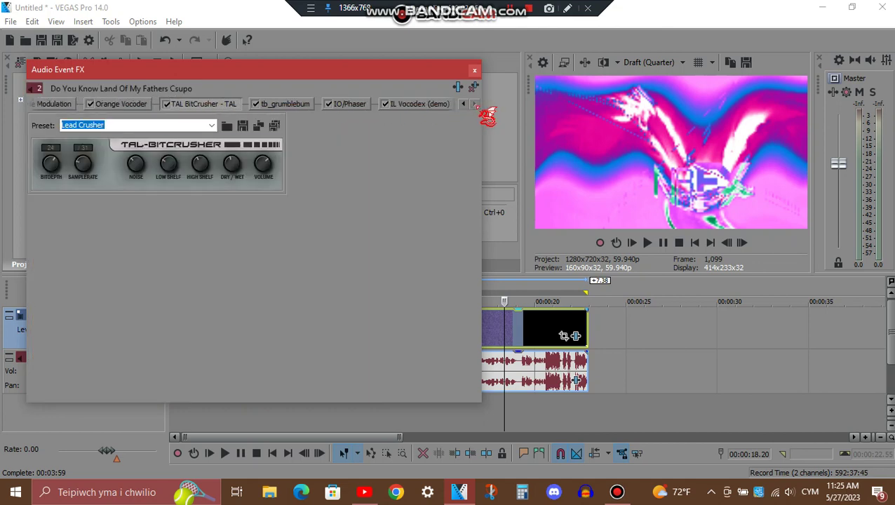
click(289, 104)
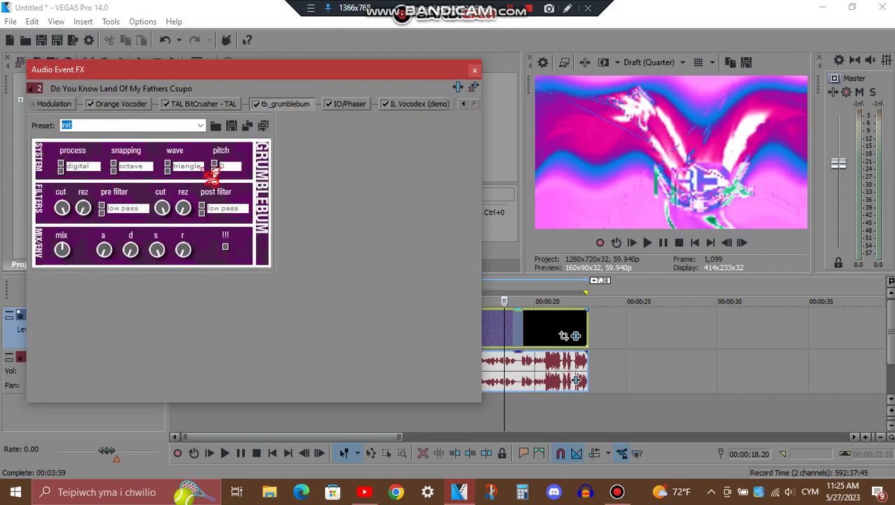
click(354, 105)
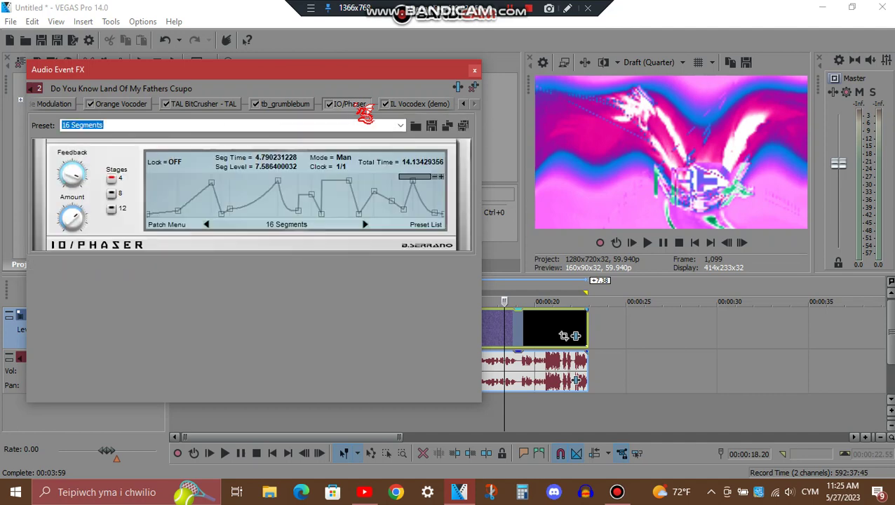
- Examine the third clip's IL Vocodex settings, including the band count and the keyboard notes
click(420, 105)
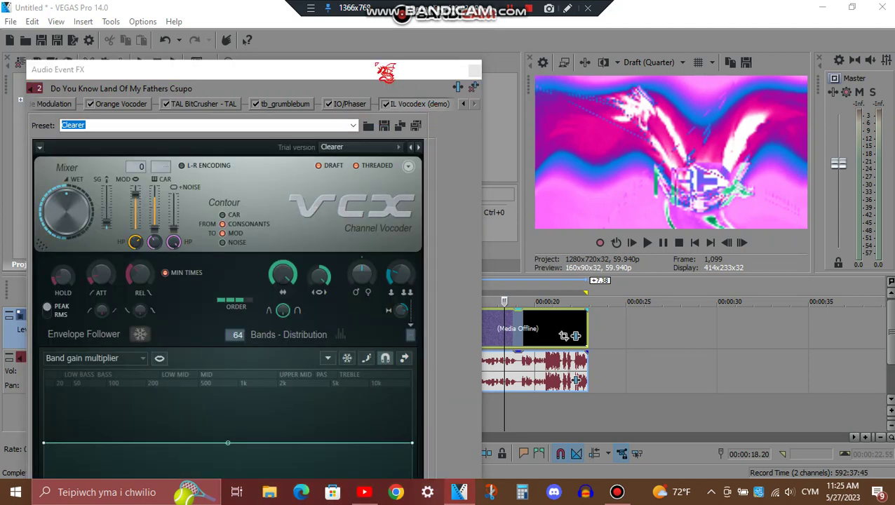
drag(376, 70, 371, 89)
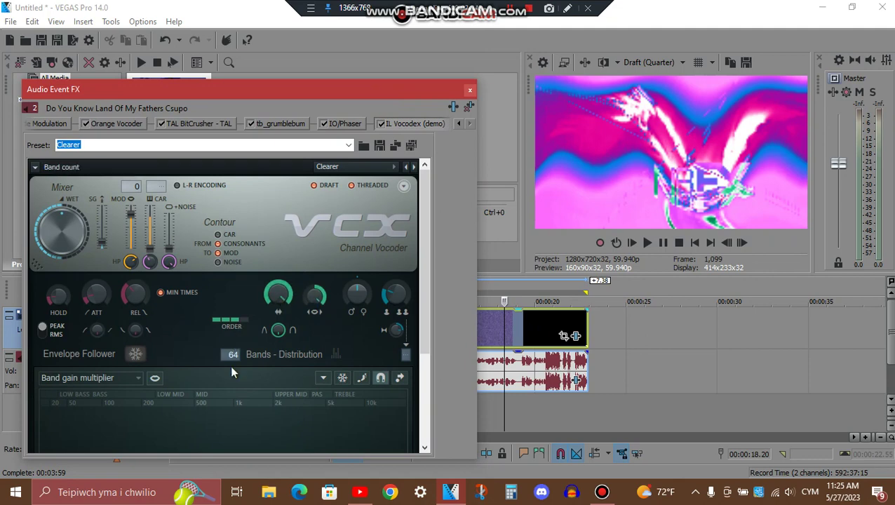
drag(425, 254, 425, 374)
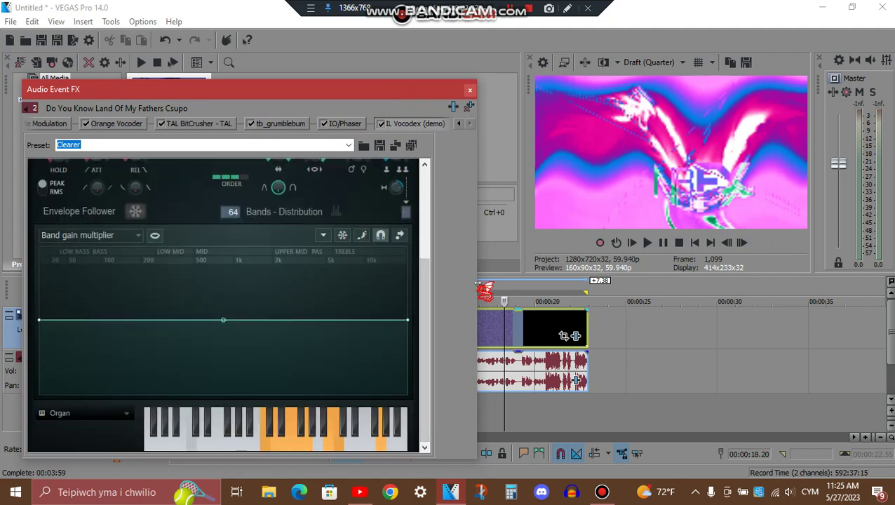